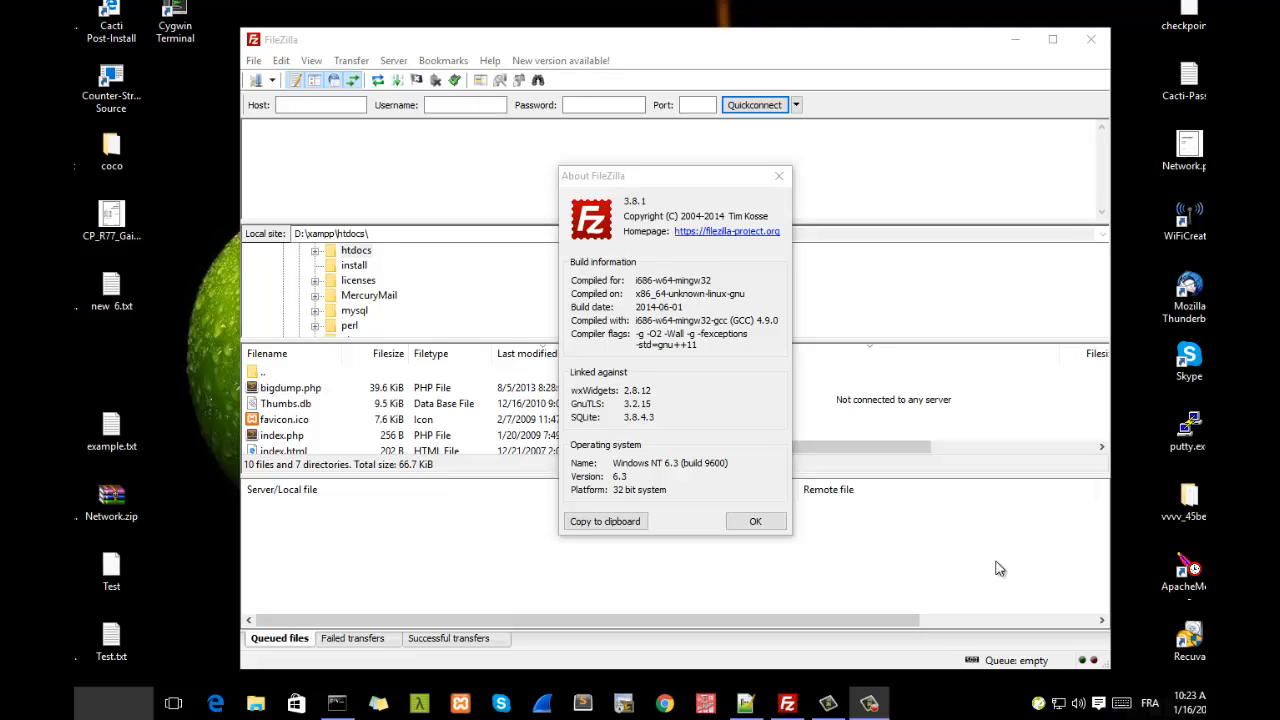
Step: Dismiss the version information, minimize FileZilla and switch to the Notepad++ window
click(756, 522)
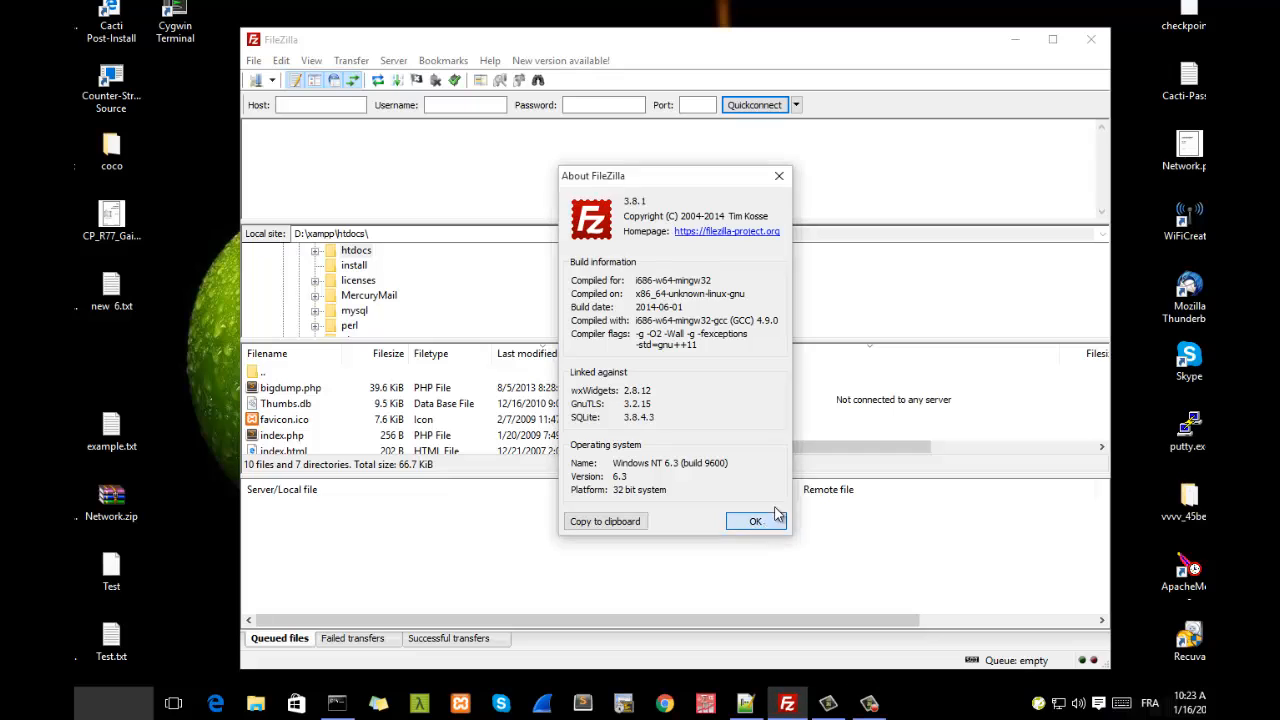
click(1015, 40)
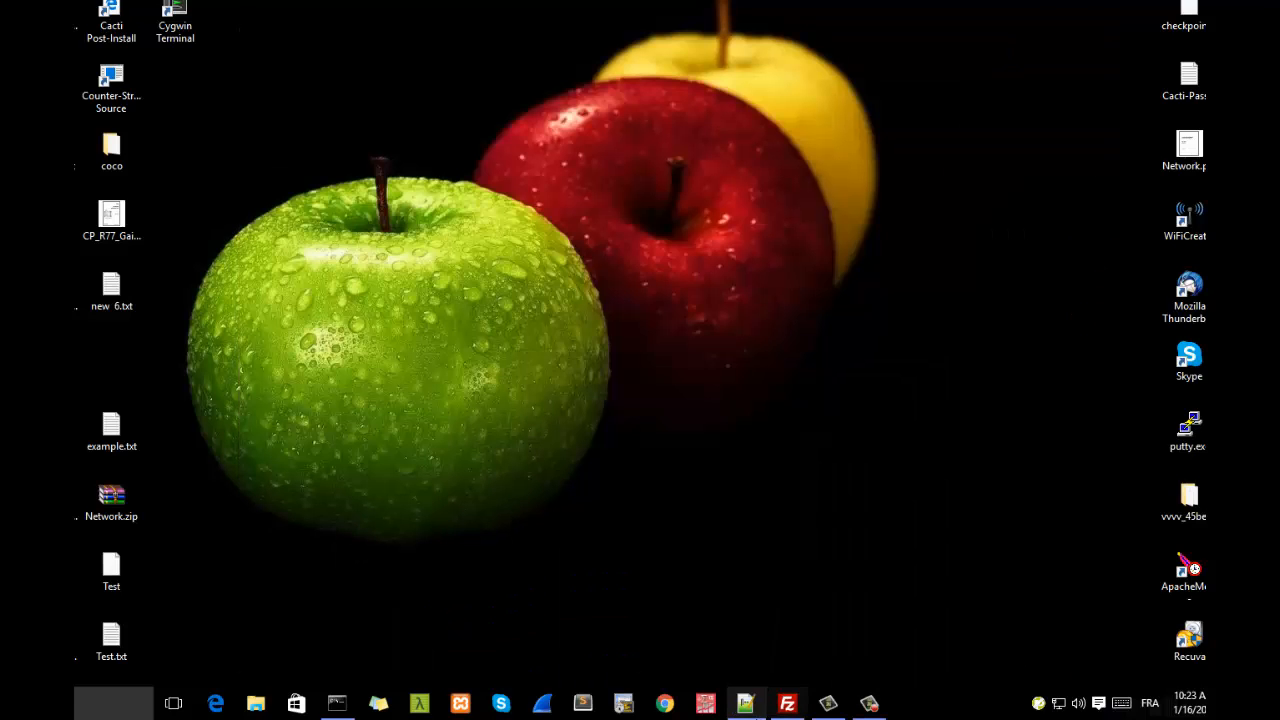
click(745, 703)
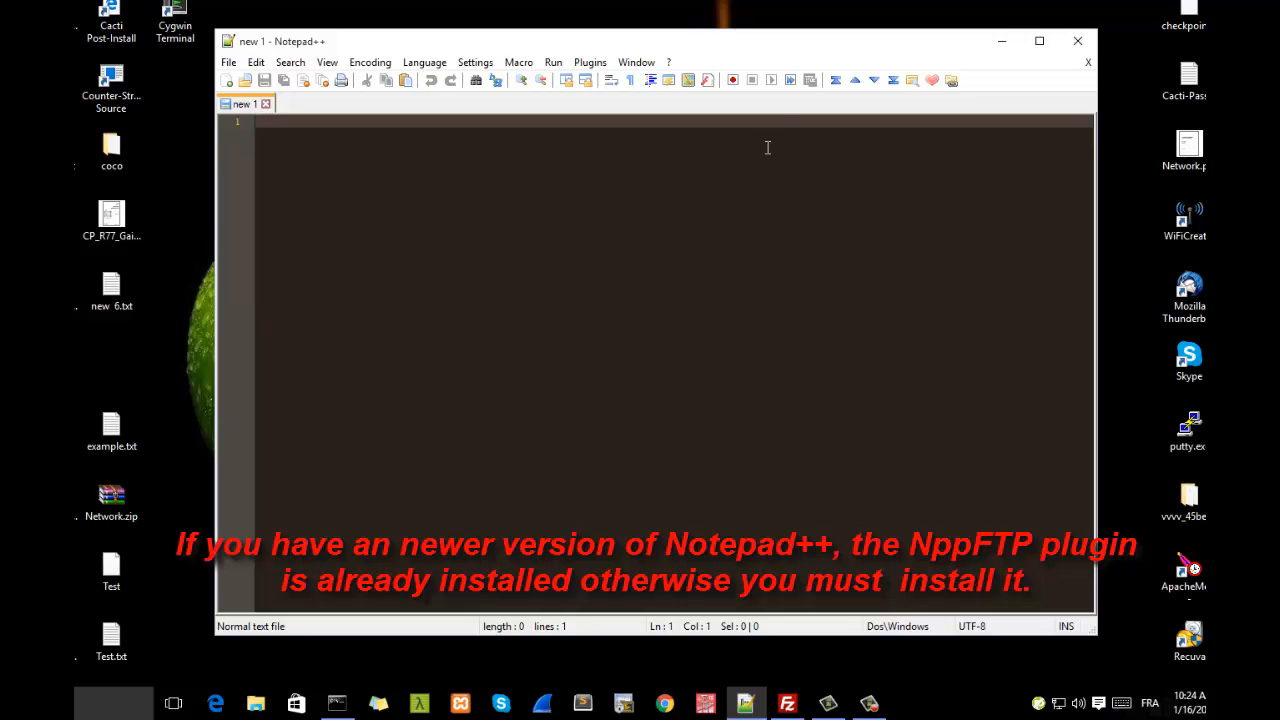
drag(773, 45, 776, 74)
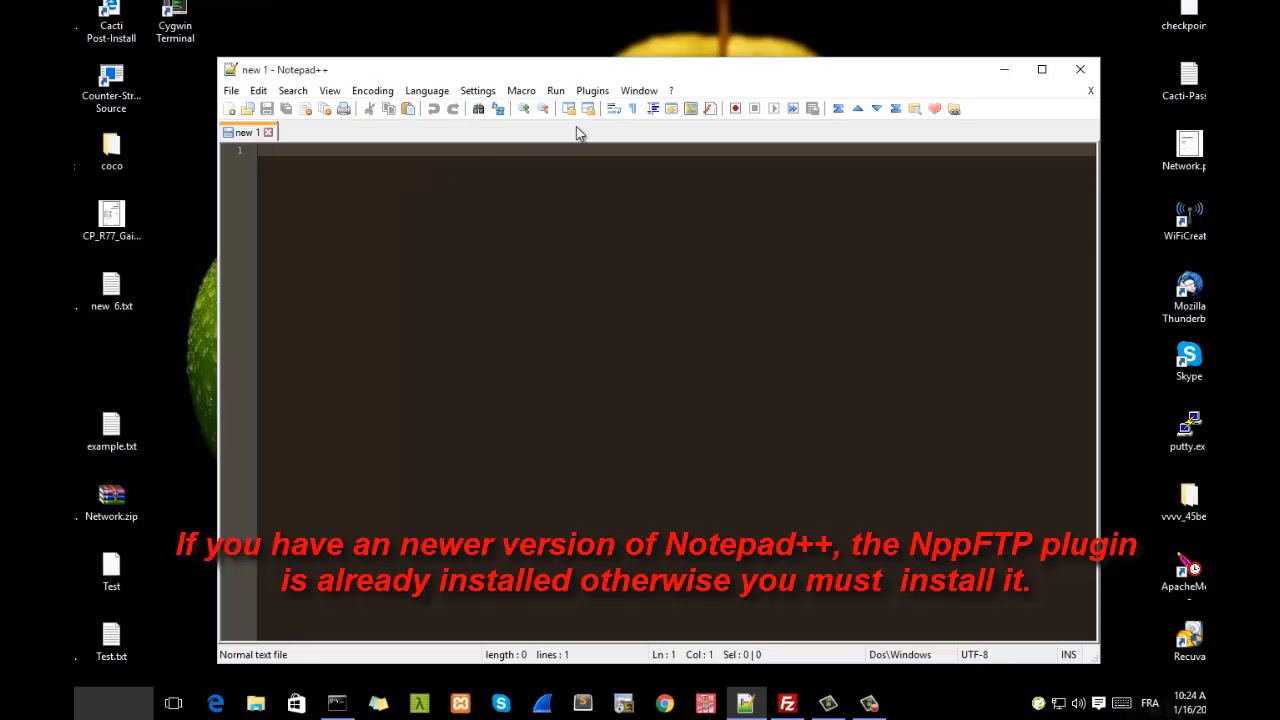
Step: Check in Plugin Manager whether the NppFTP plugin is installed, and close the manager
click(592, 90)
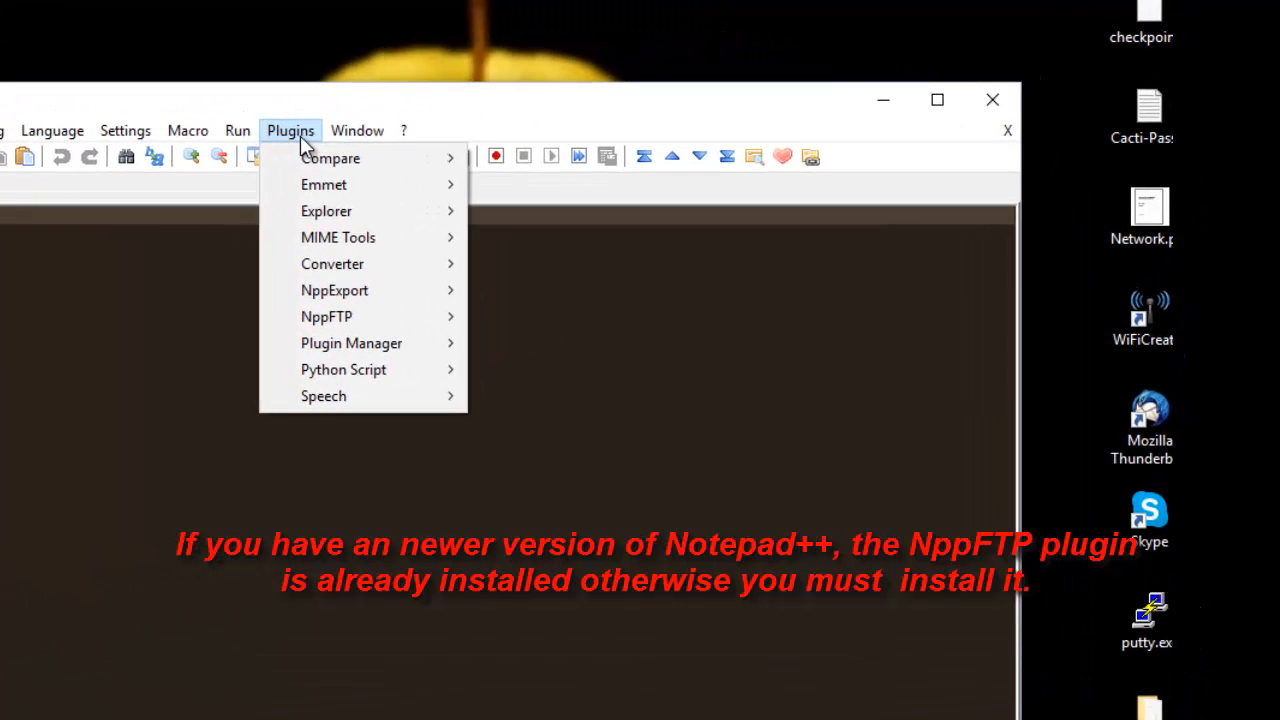
mouse_move(304, 350)
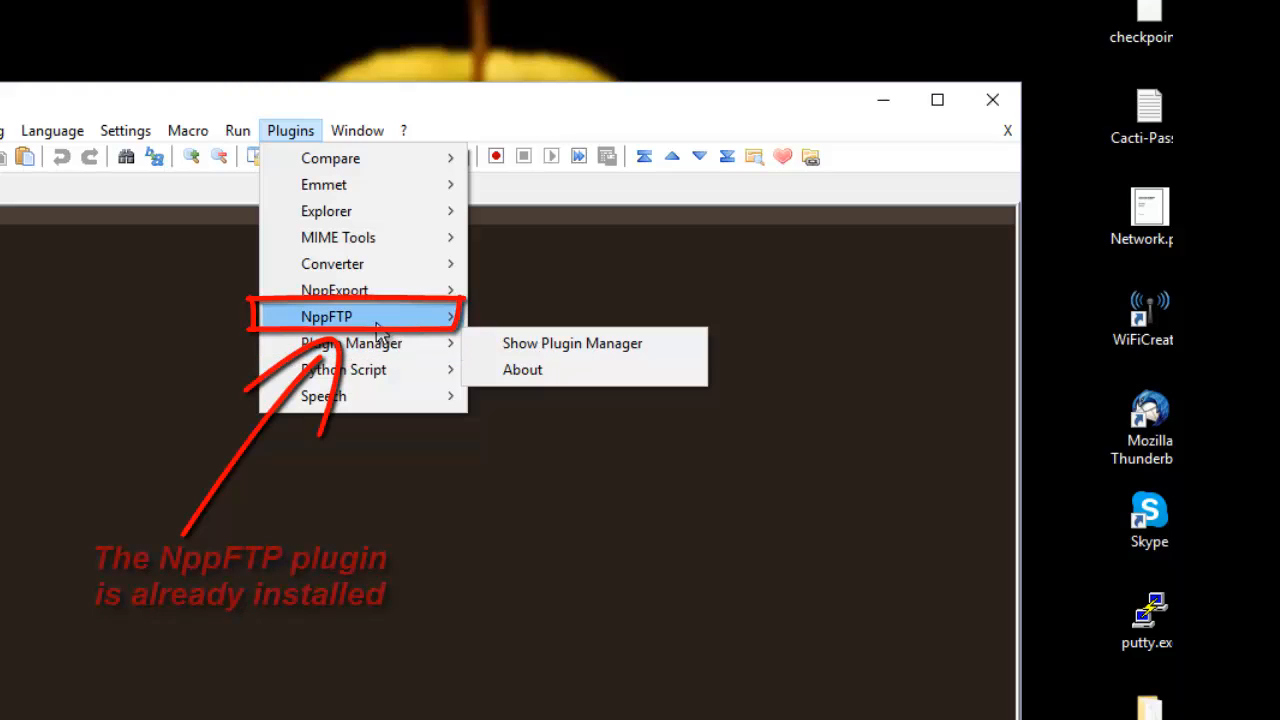
mouse_move(316, 328)
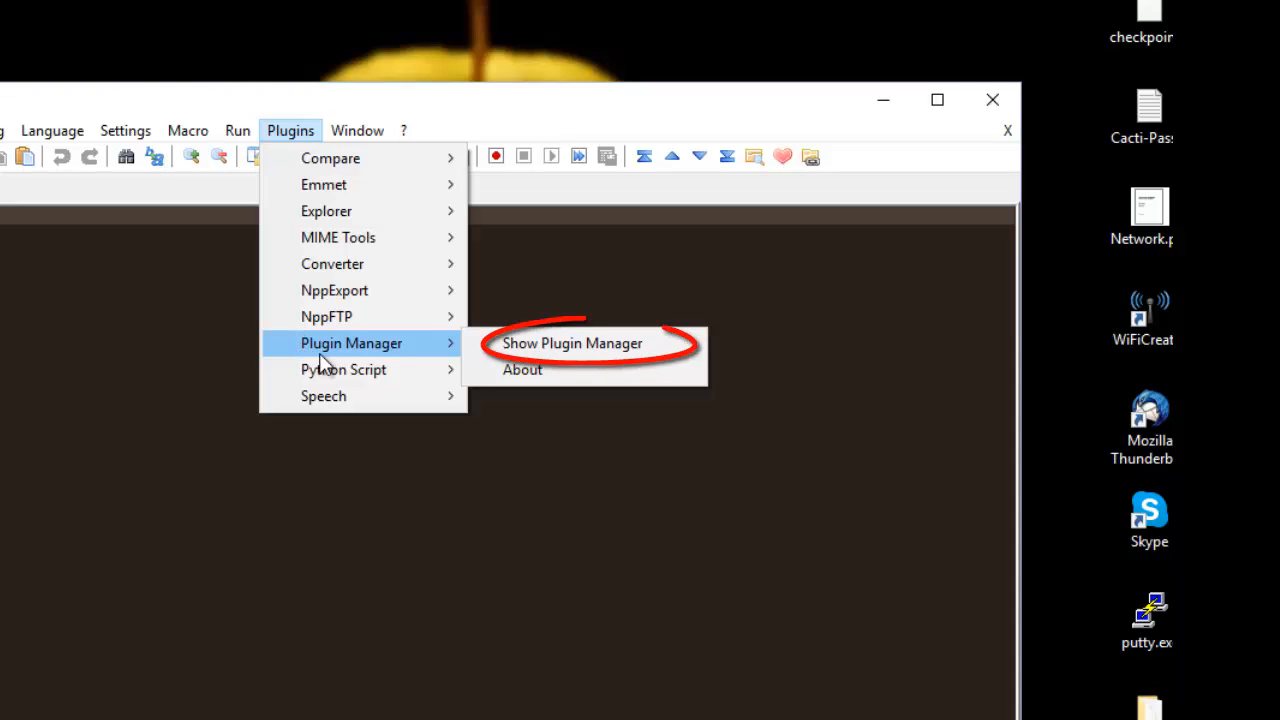
click(585, 346)
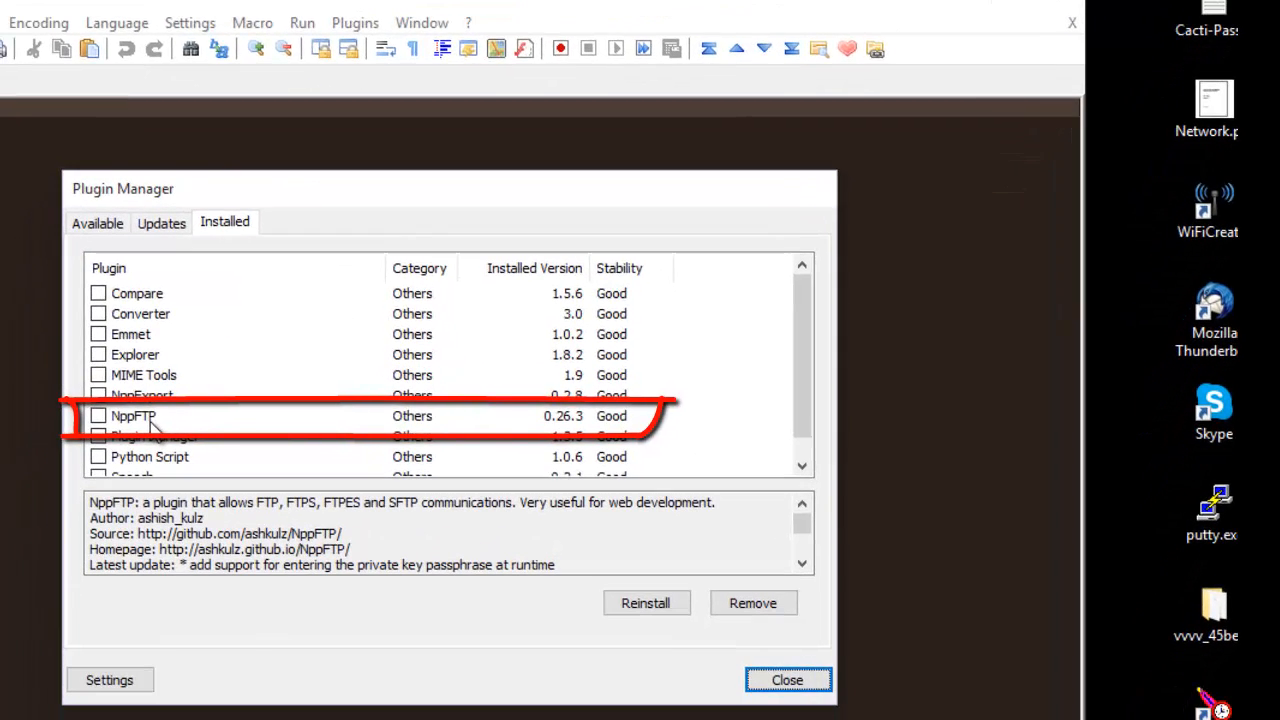
click(128, 452)
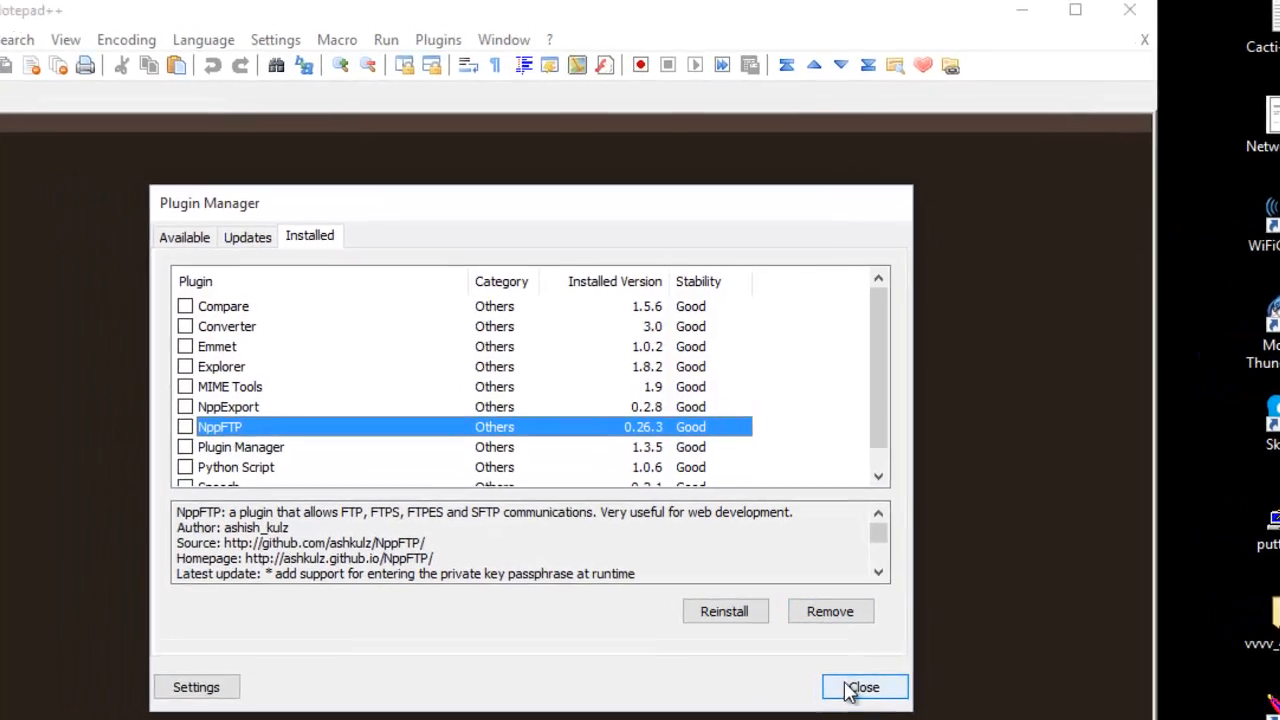
click(775, 679)
Step: Show the NppFTP window and widen it slightly beside the editor
click(547, 62)
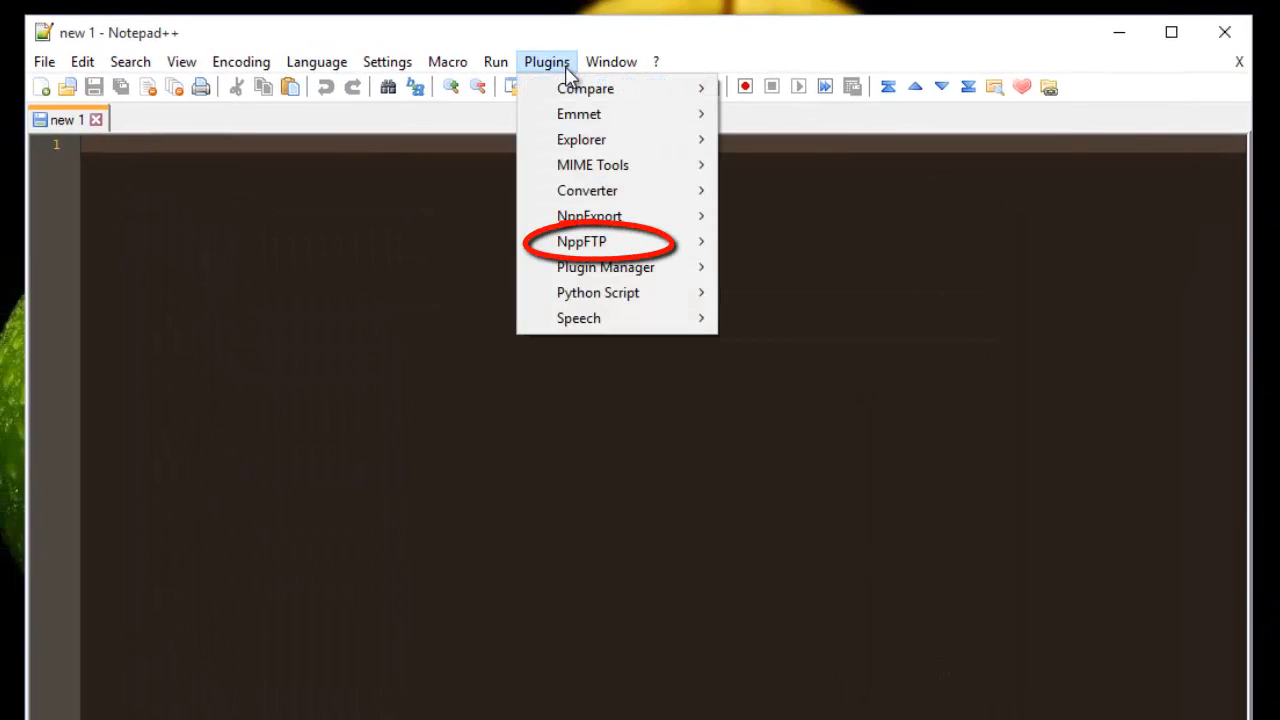
mouse_move(573, 273)
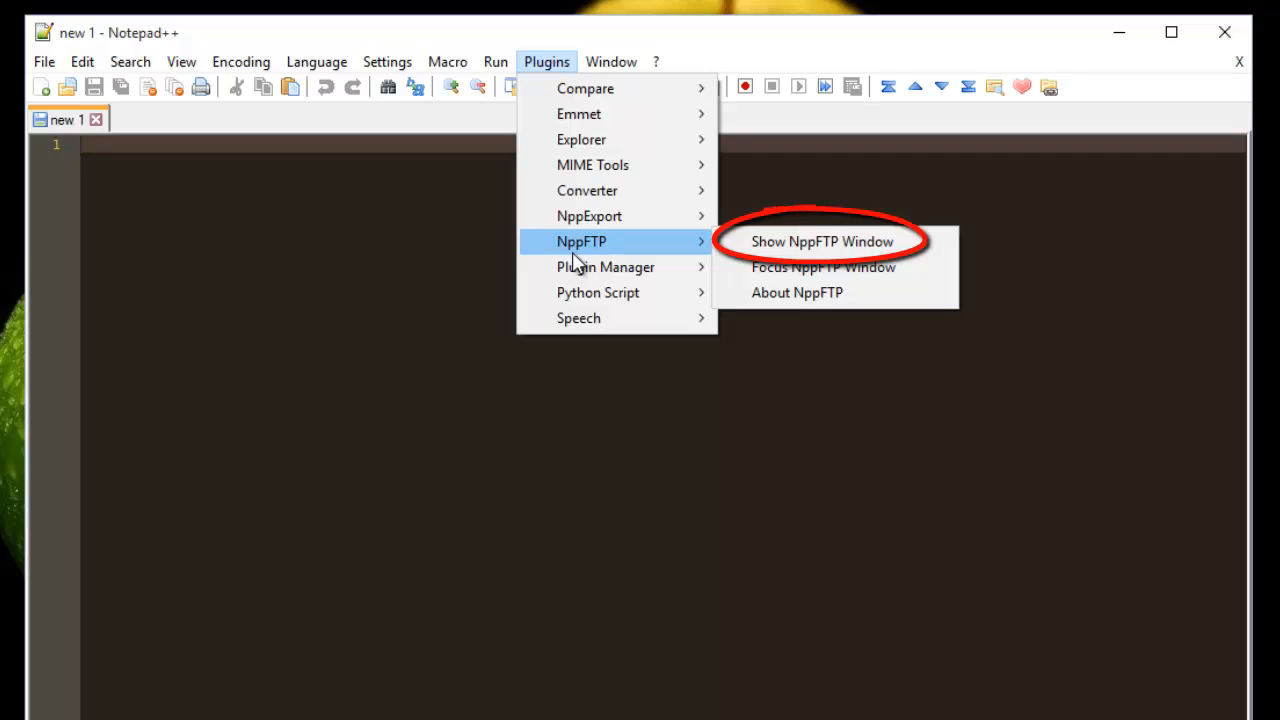
click(808, 250)
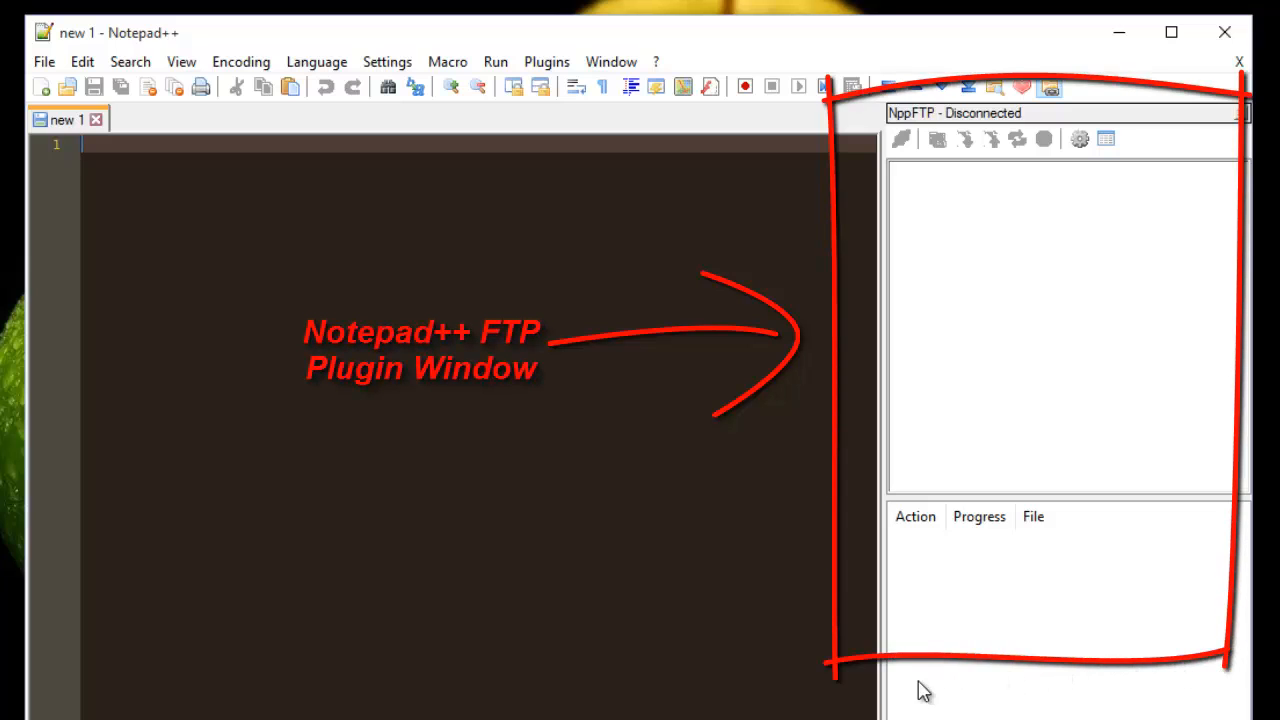
drag(886, 682, 848, 680)
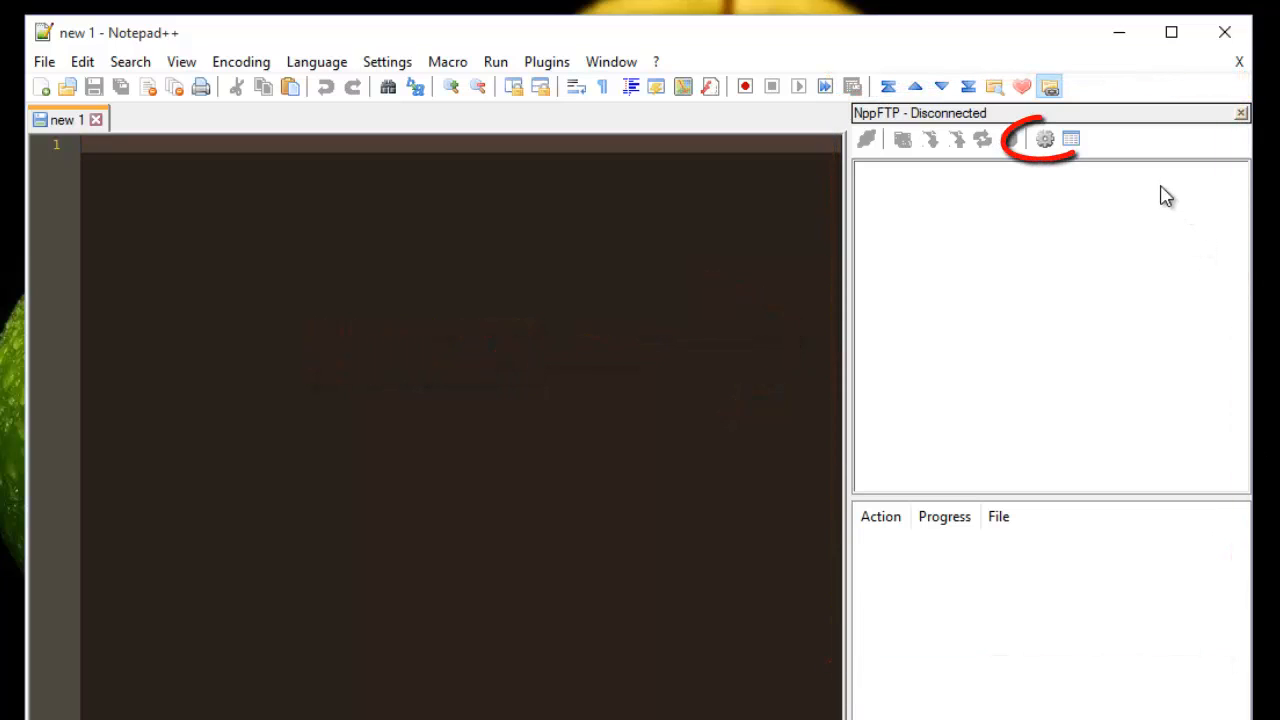
Step: Add a new NppFTP connection profile named "My website" in the profile settings
click(1045, 141)
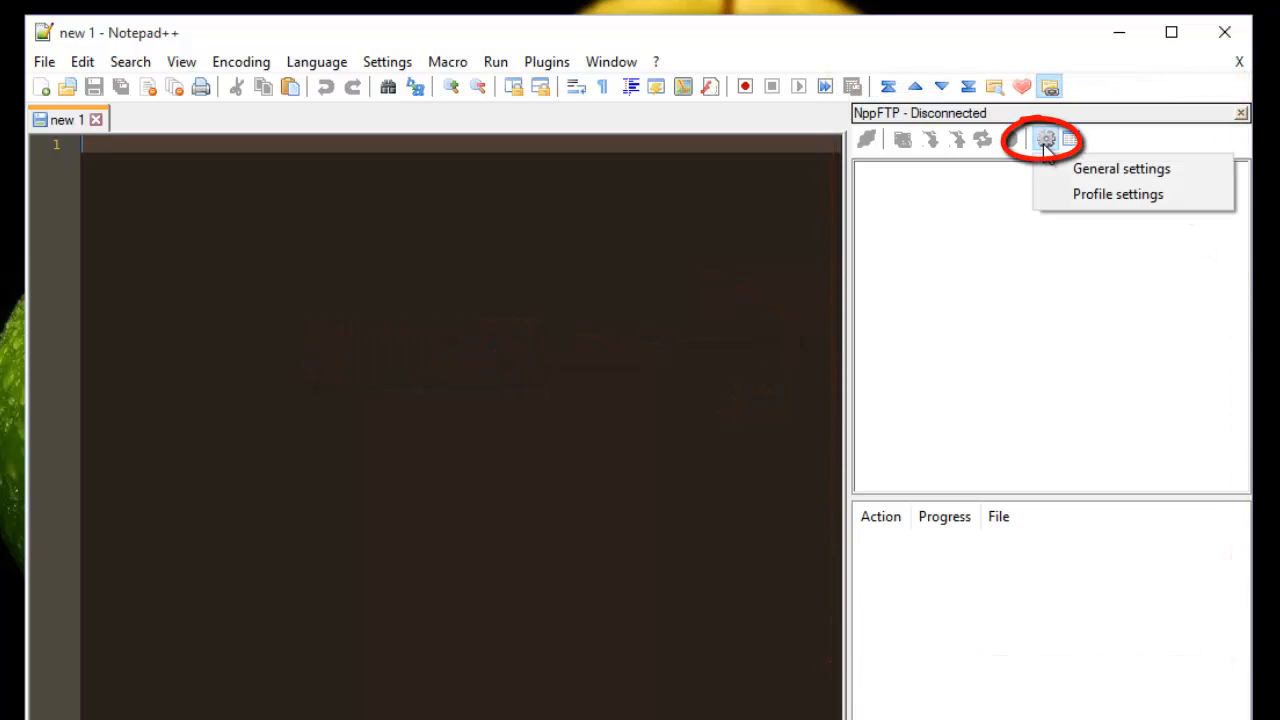
click(1049, 200)
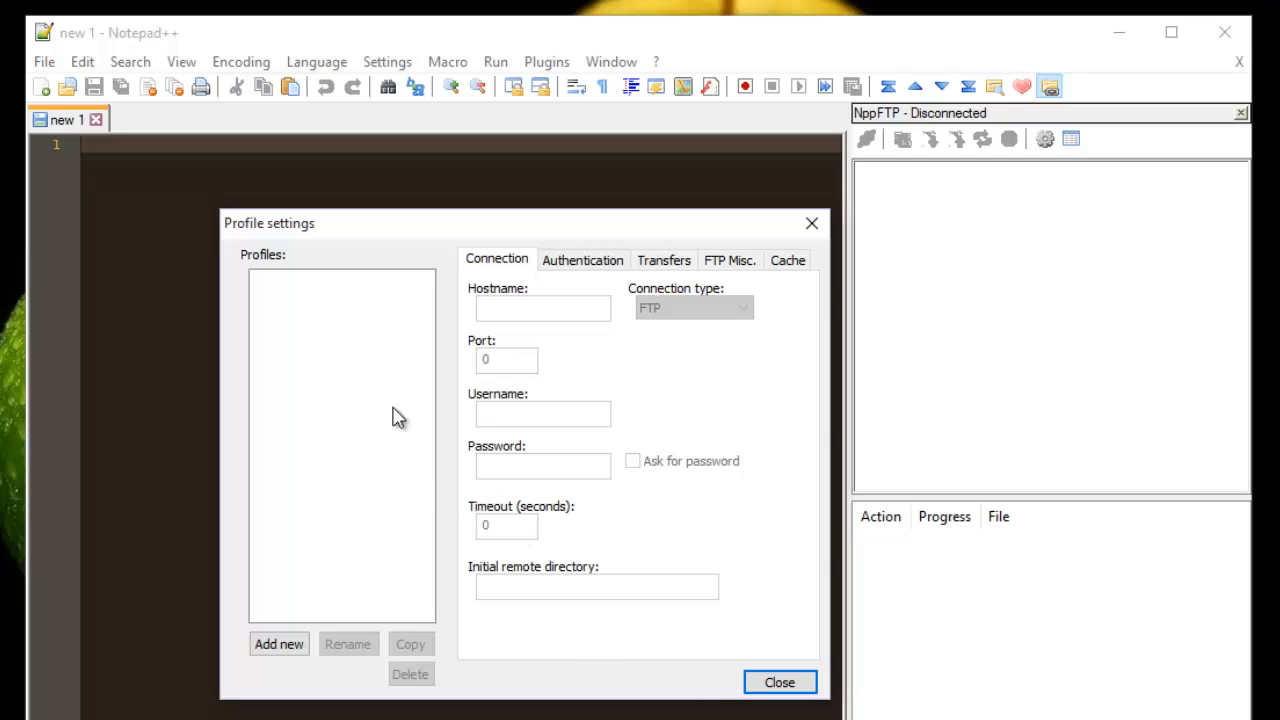
click(288, 648)
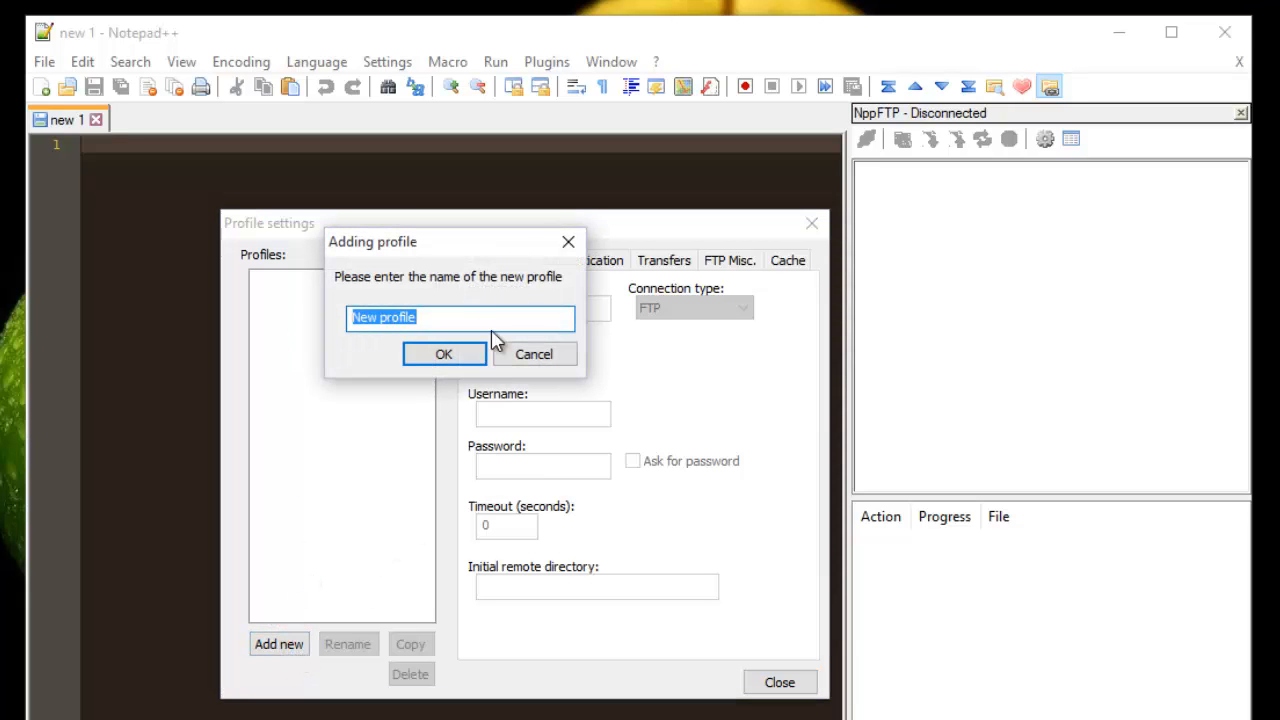
text(M)
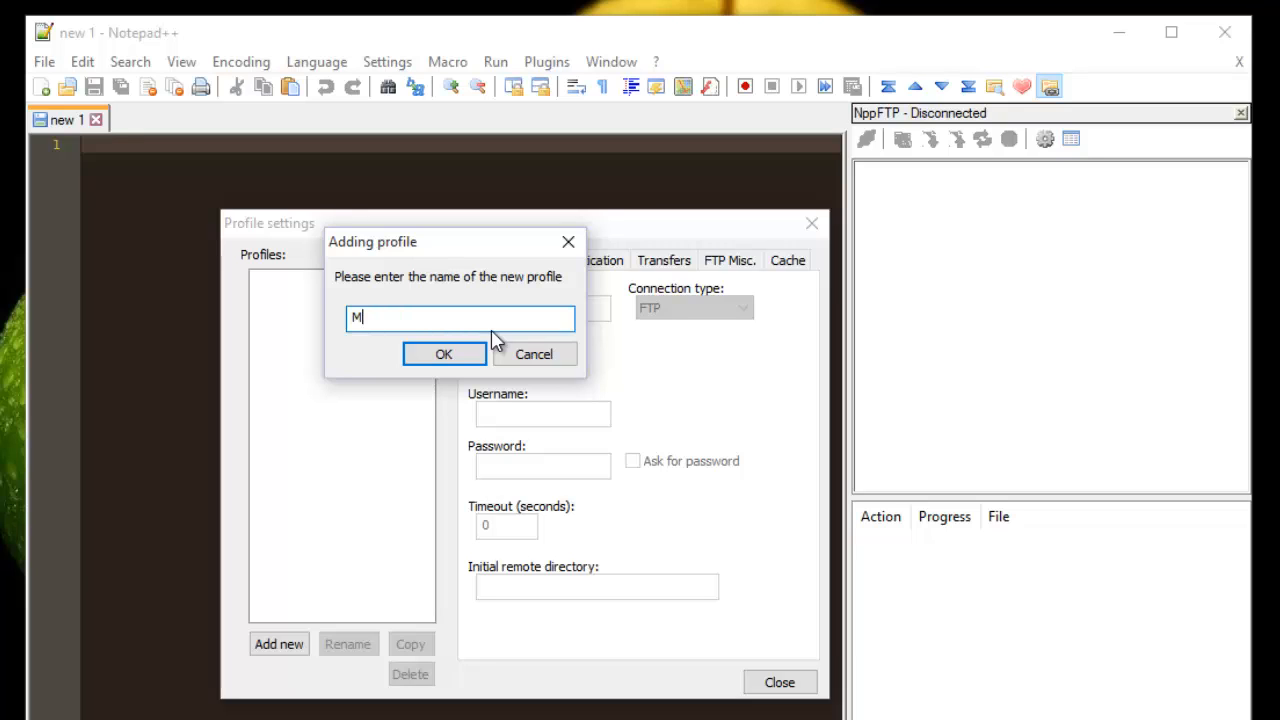
text(y website)
click(455, 362)
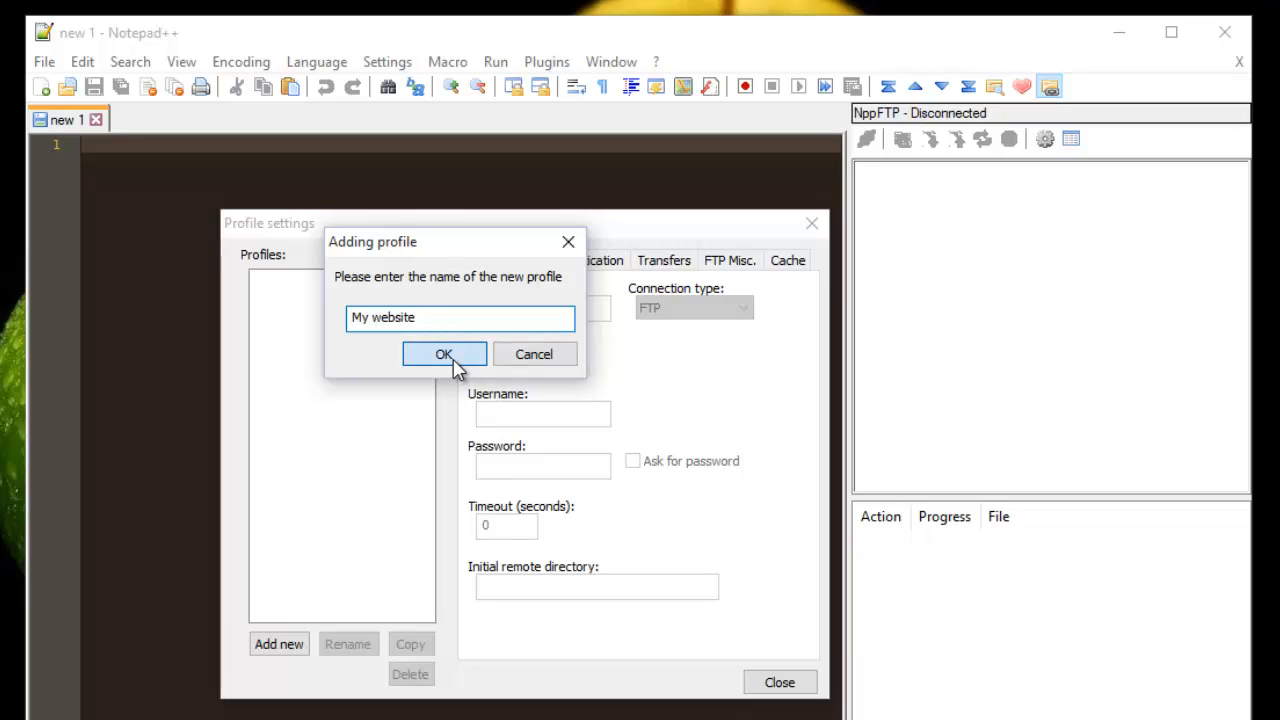
Step: Set the profile's hostname to 192.168.1.250 and enter the FTP account's username and password
click(514, 313)
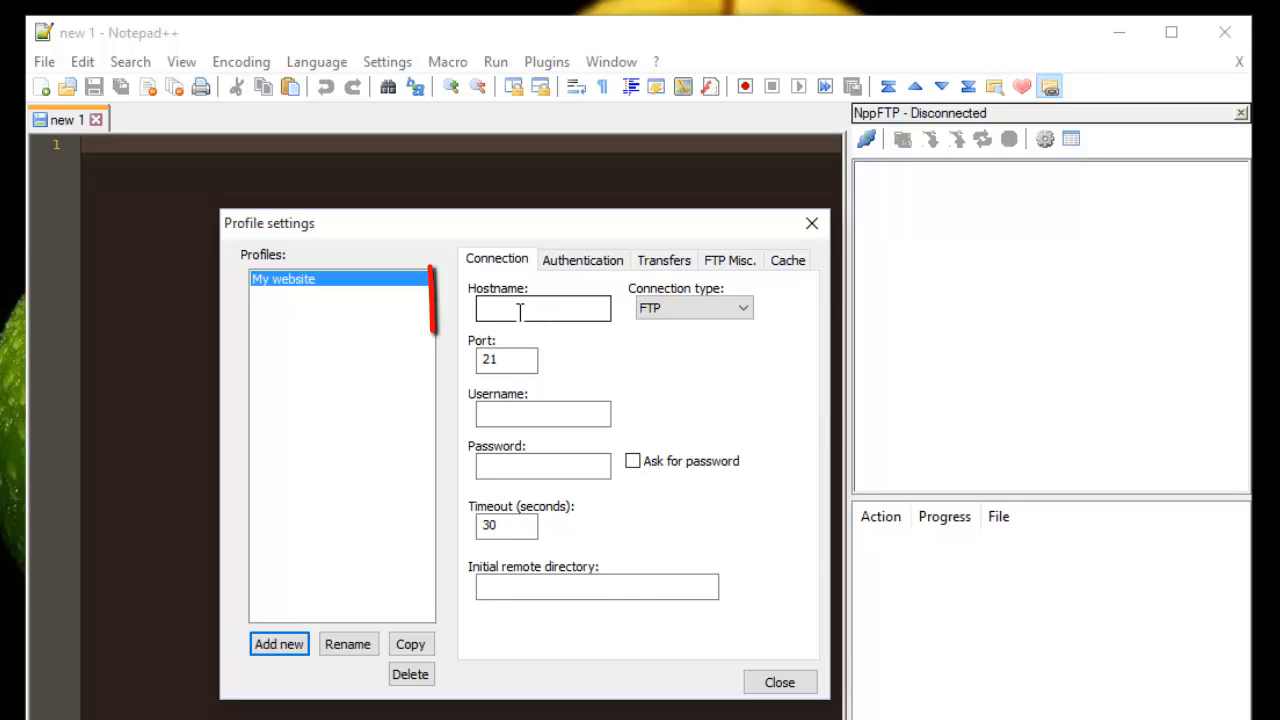
click(519, 311)
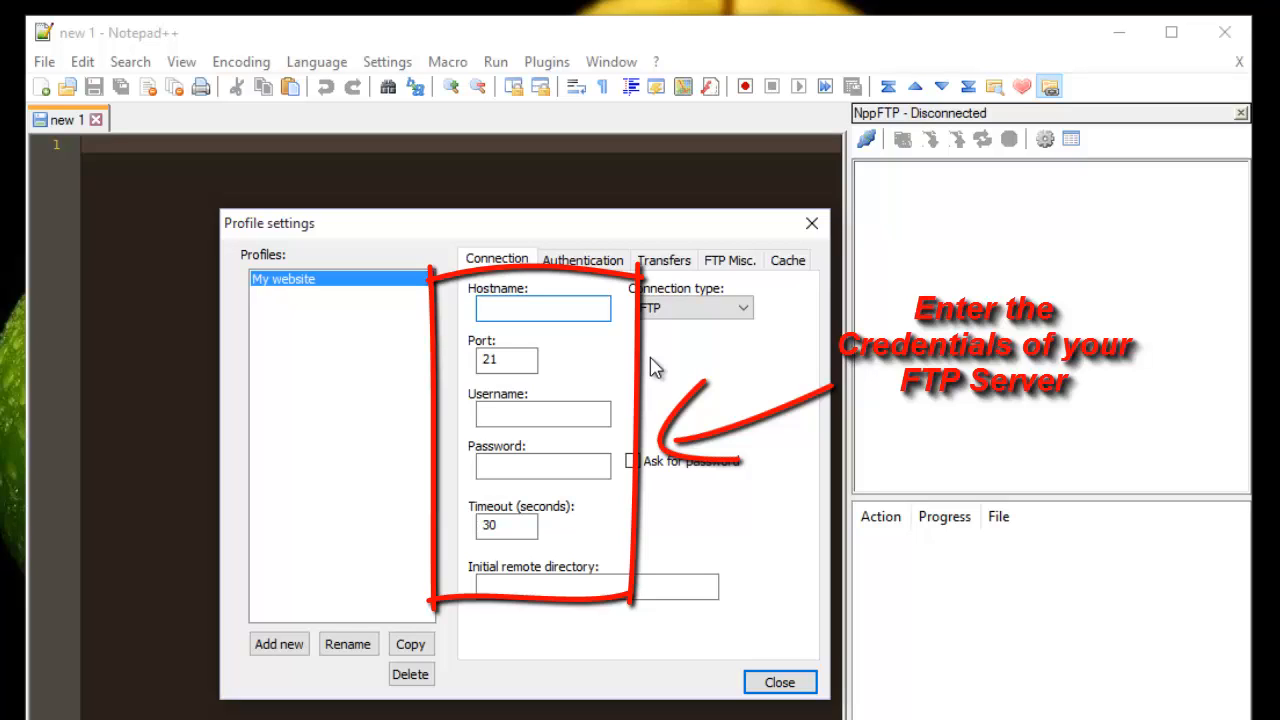
text(192.168.1.250)
click(521, 418)
text(amine)
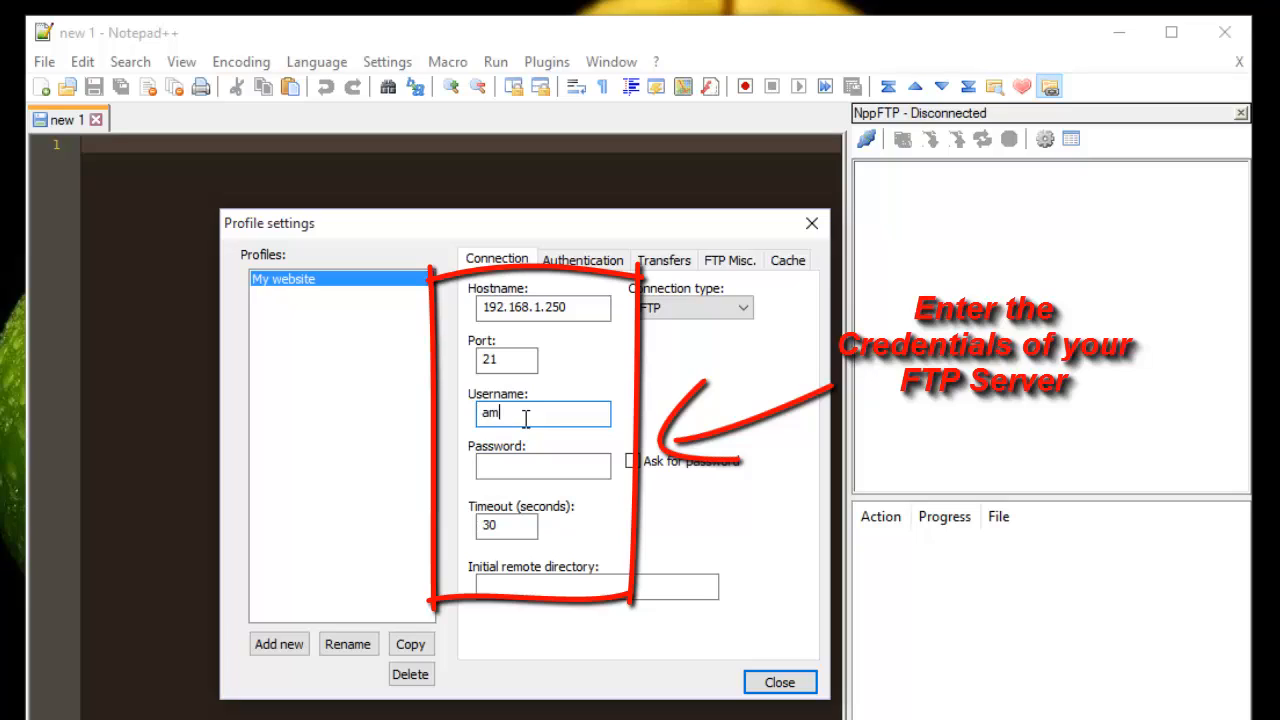
click(509, 473)
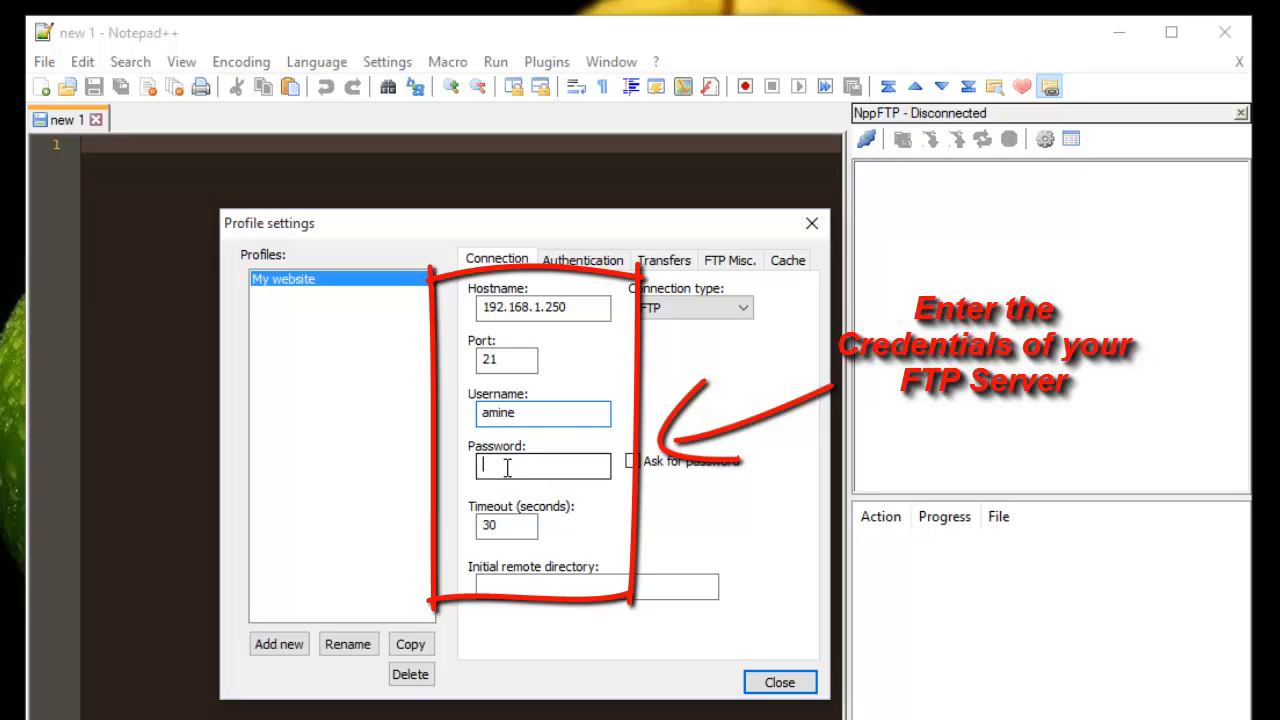
text(••••••••)
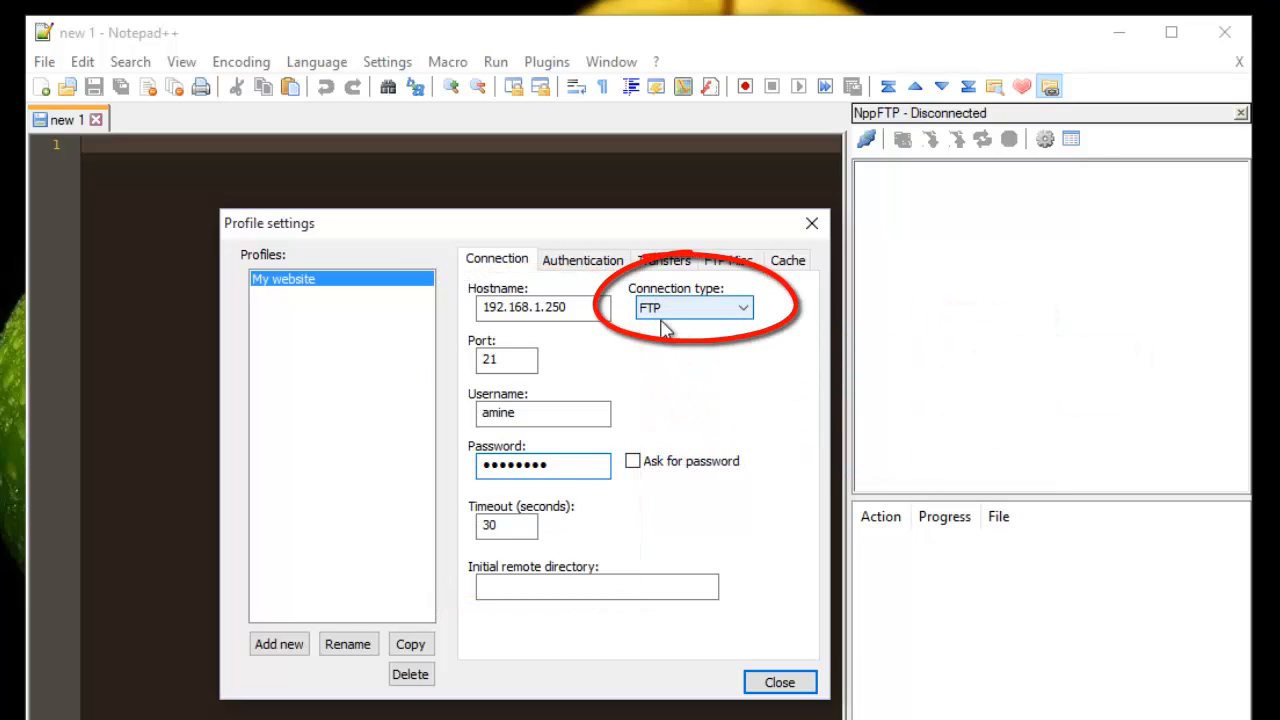
Step: Choose FTP as the profile's connection type and close the profile settings
click(742, 316)
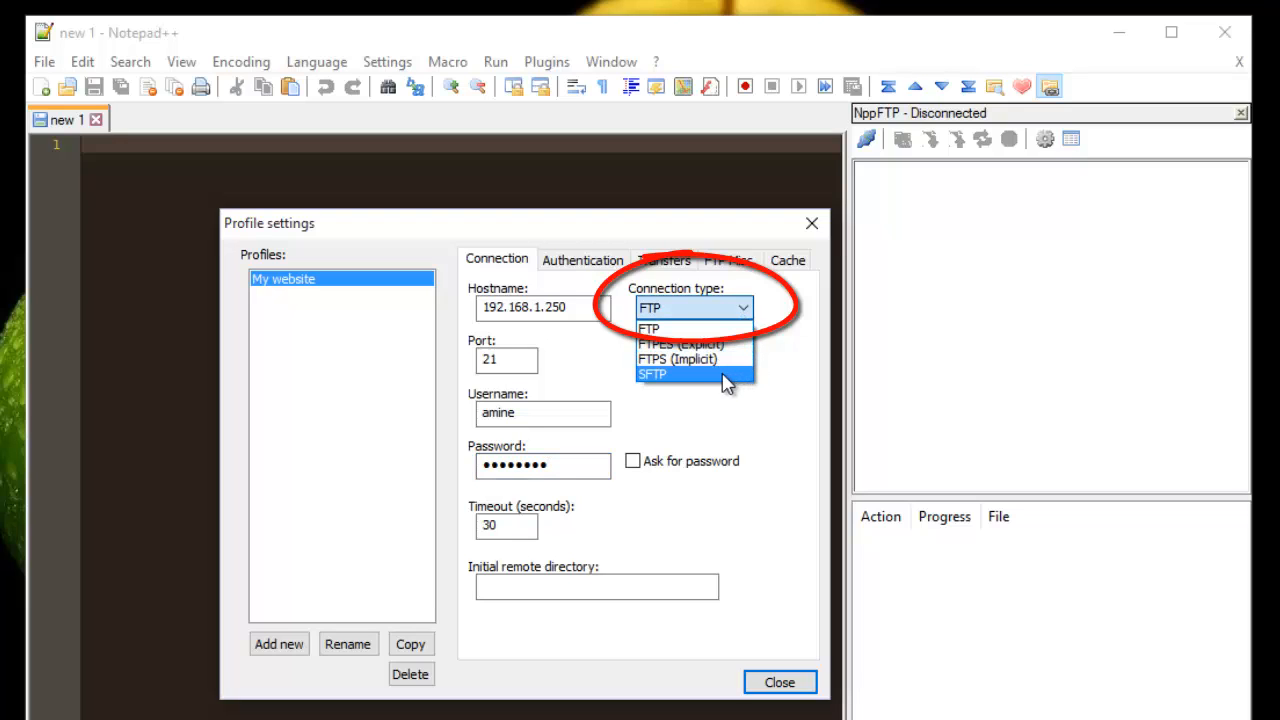
click(701, 331)
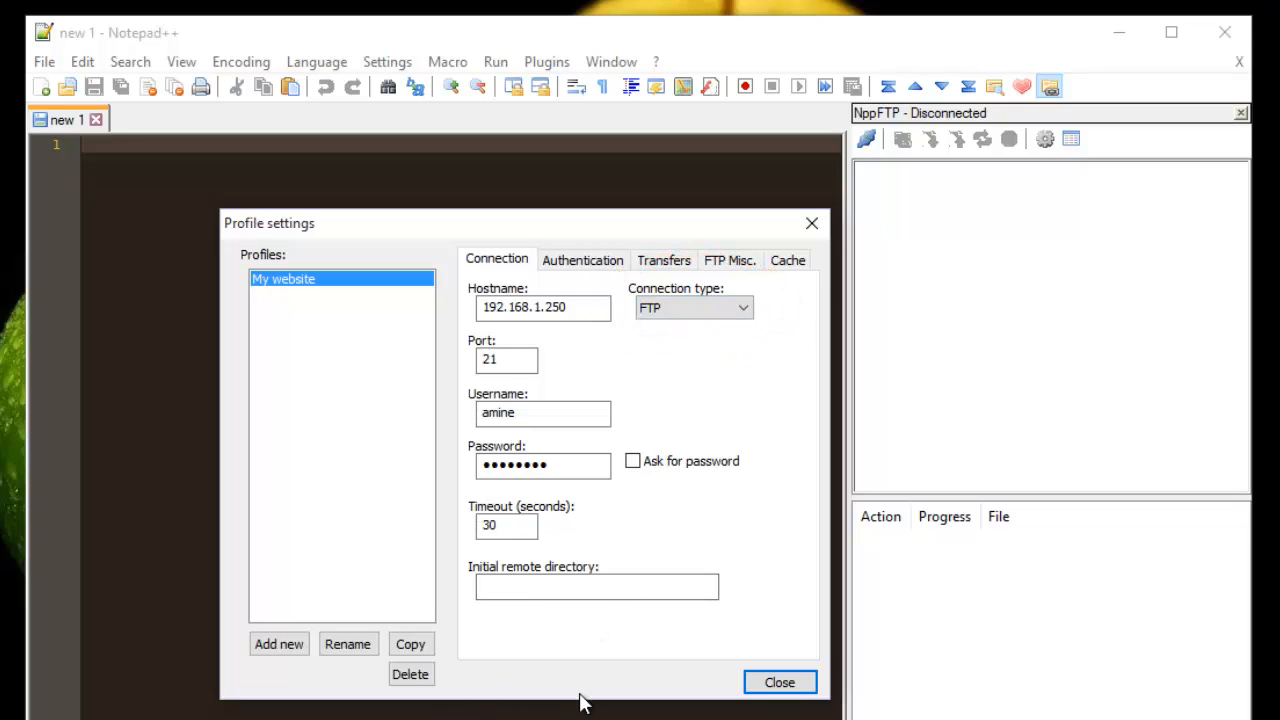
click(778, 683)
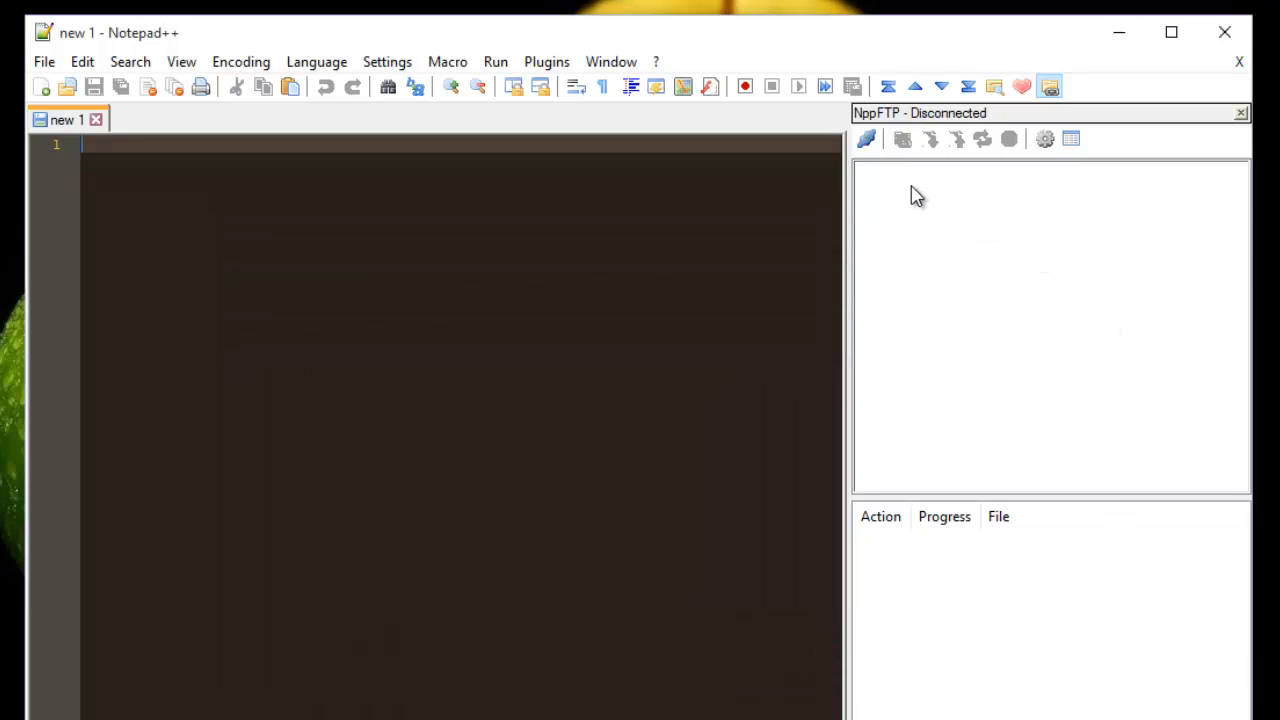
Step: Connect to the My website profile and open index.php from the Web Site folder on Disk5
click(872, 148)
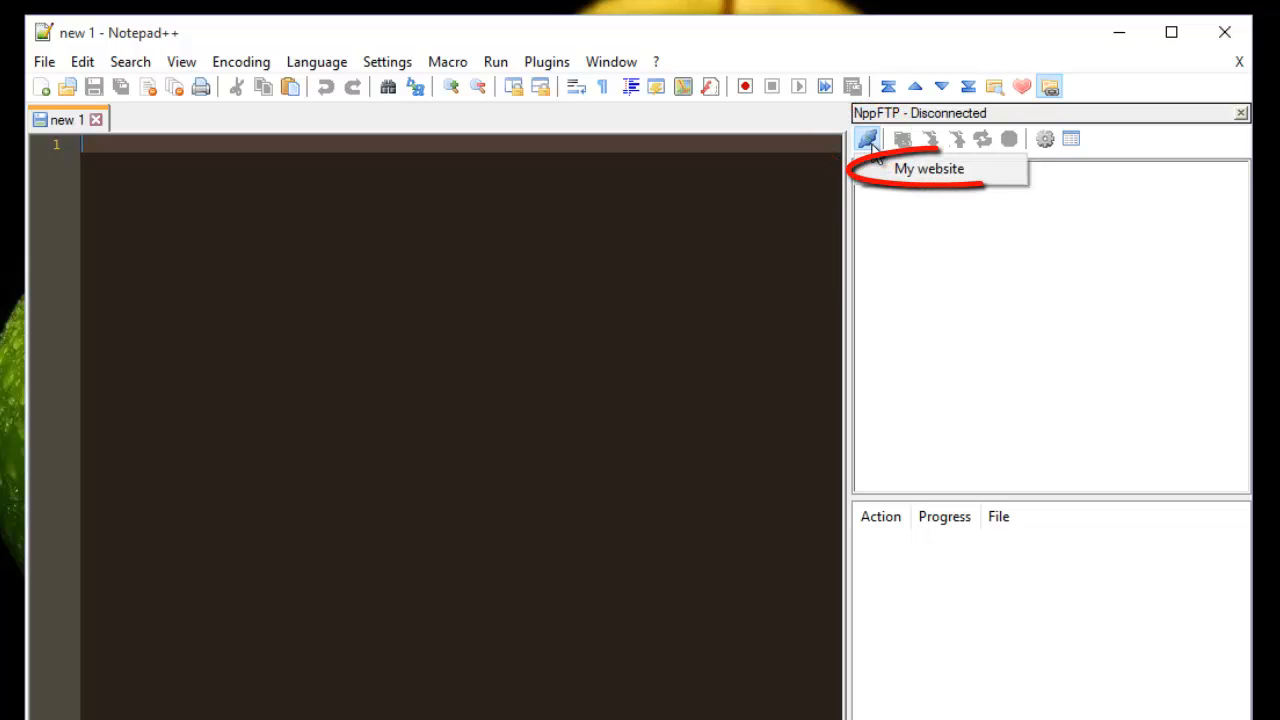
click(980, 171)
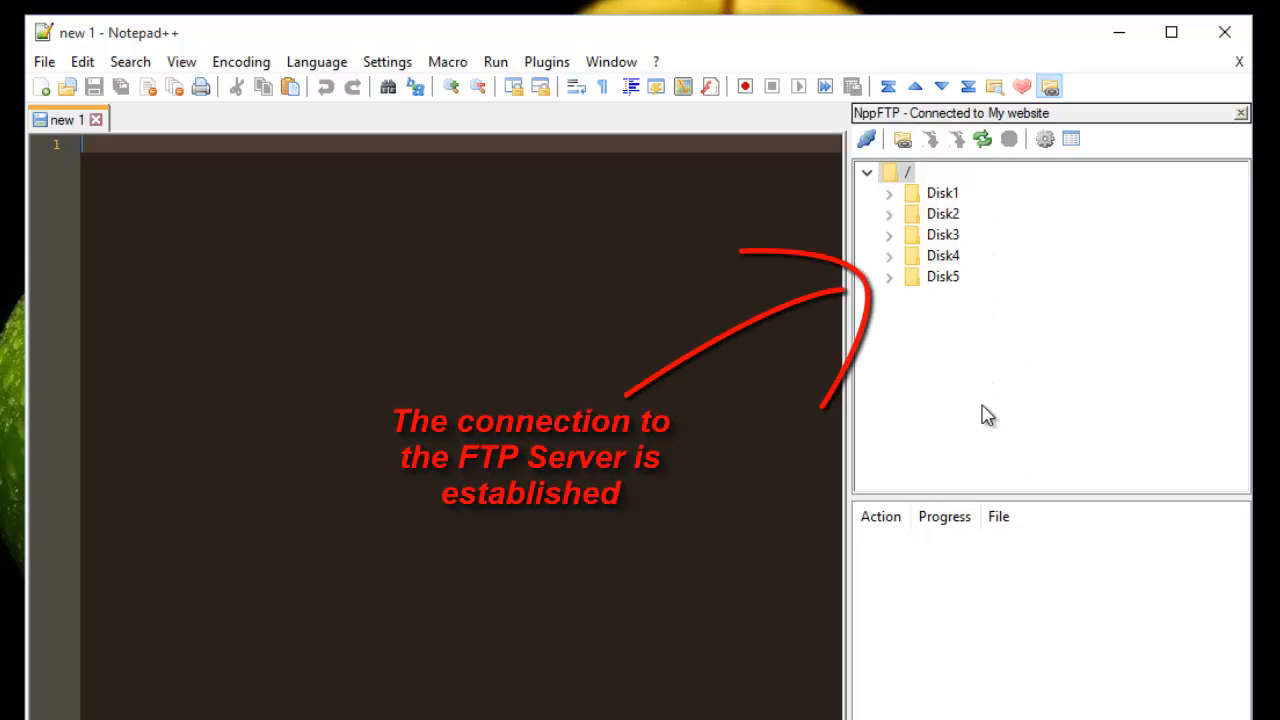
click(891, 279)
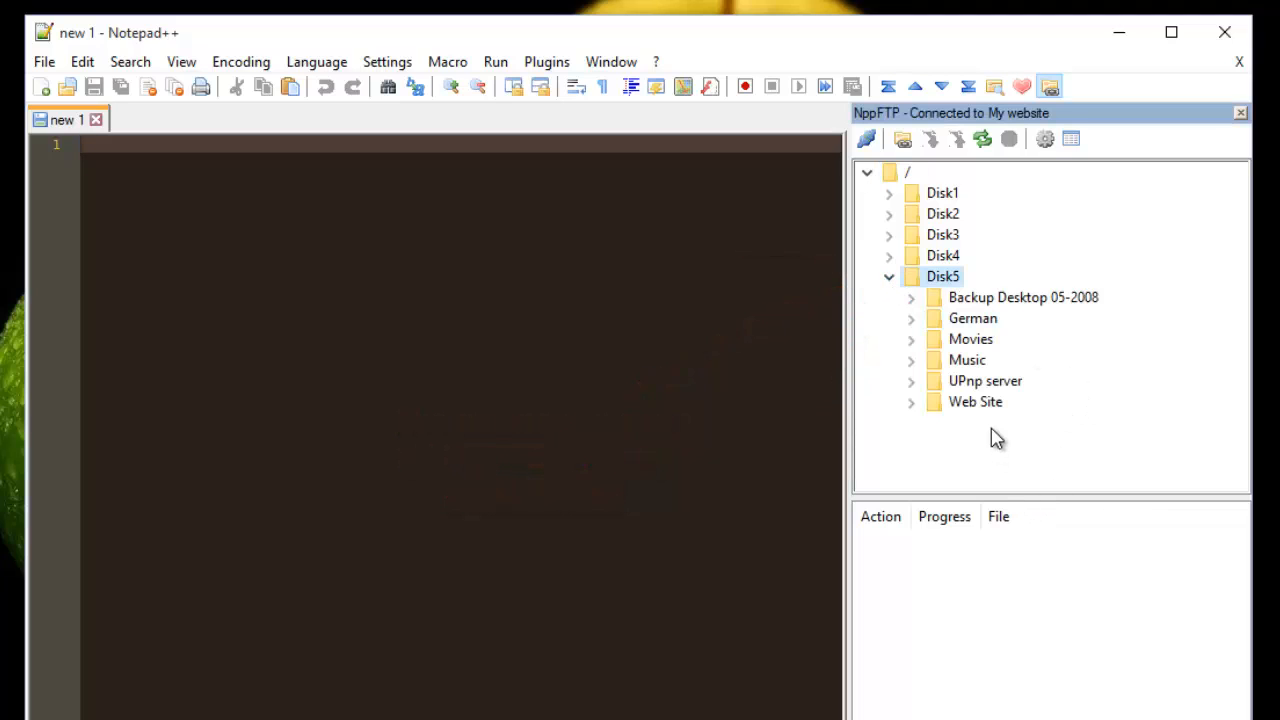
click(975, 402)
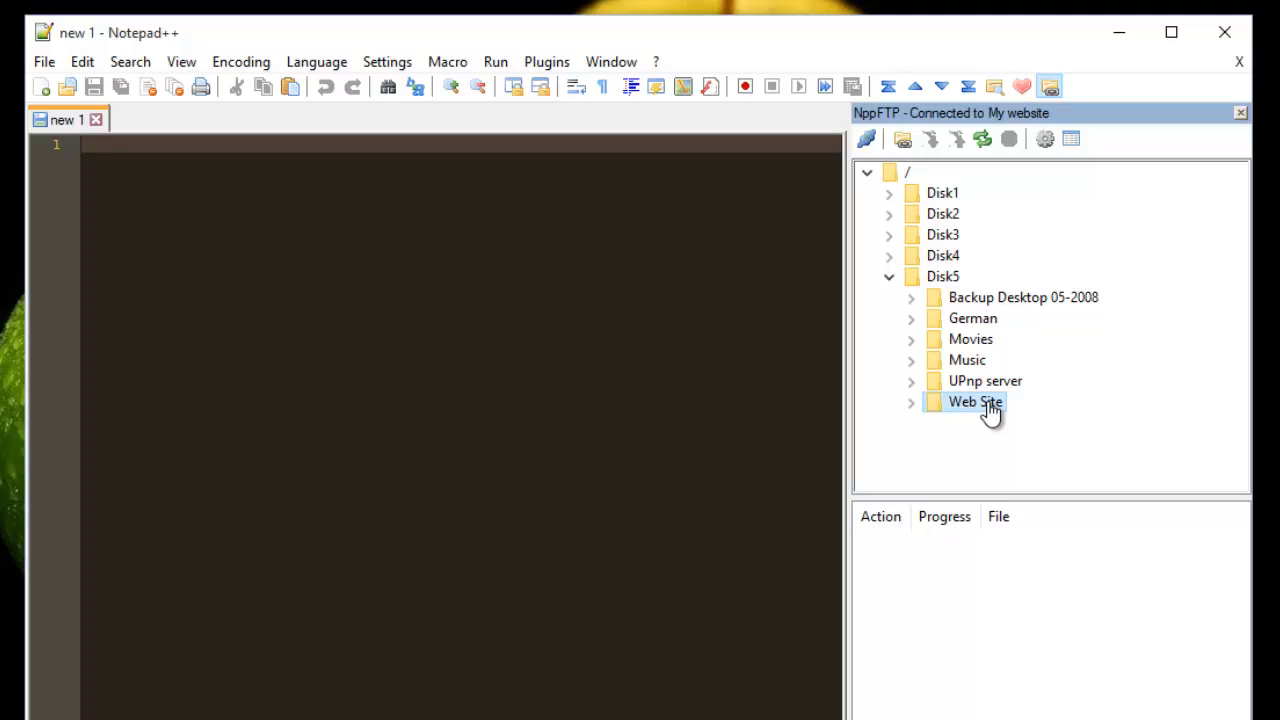
click(913, 403)
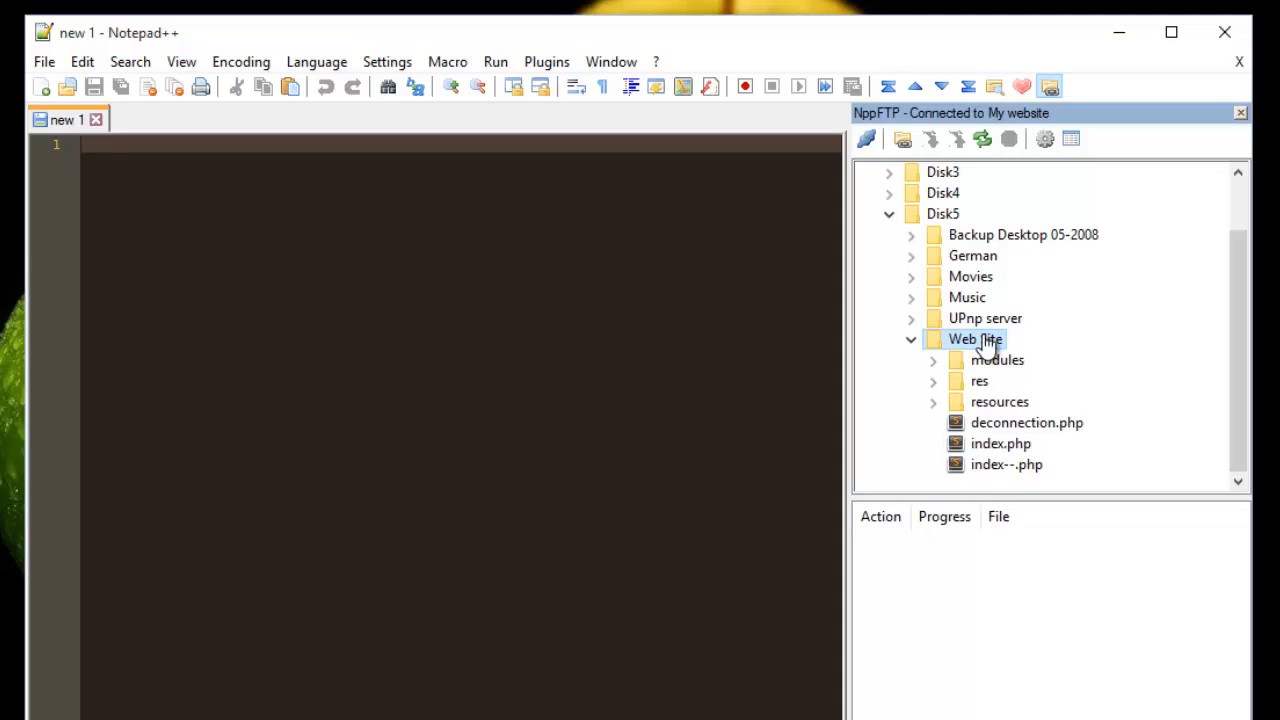
double_click(1008, 452)
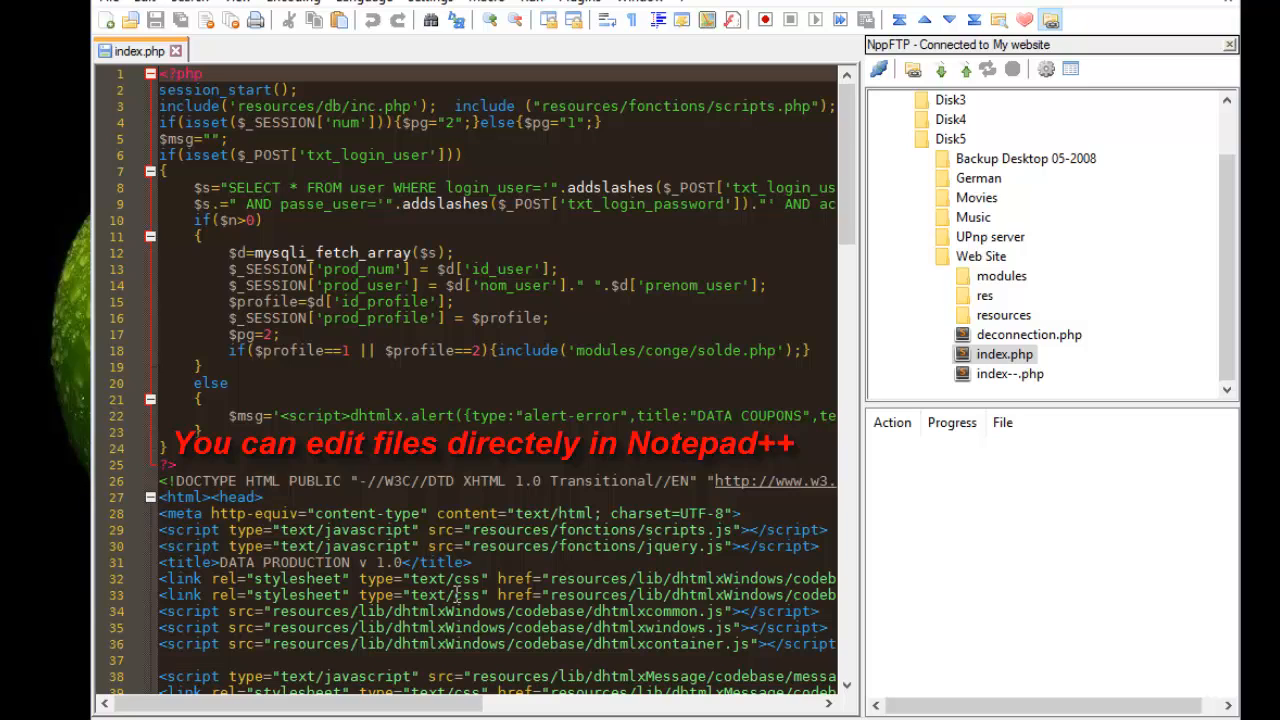
Step: Widen the editor window and show the NppFTP output messages down to the latest entries
drag(91, 717, 49, 719)
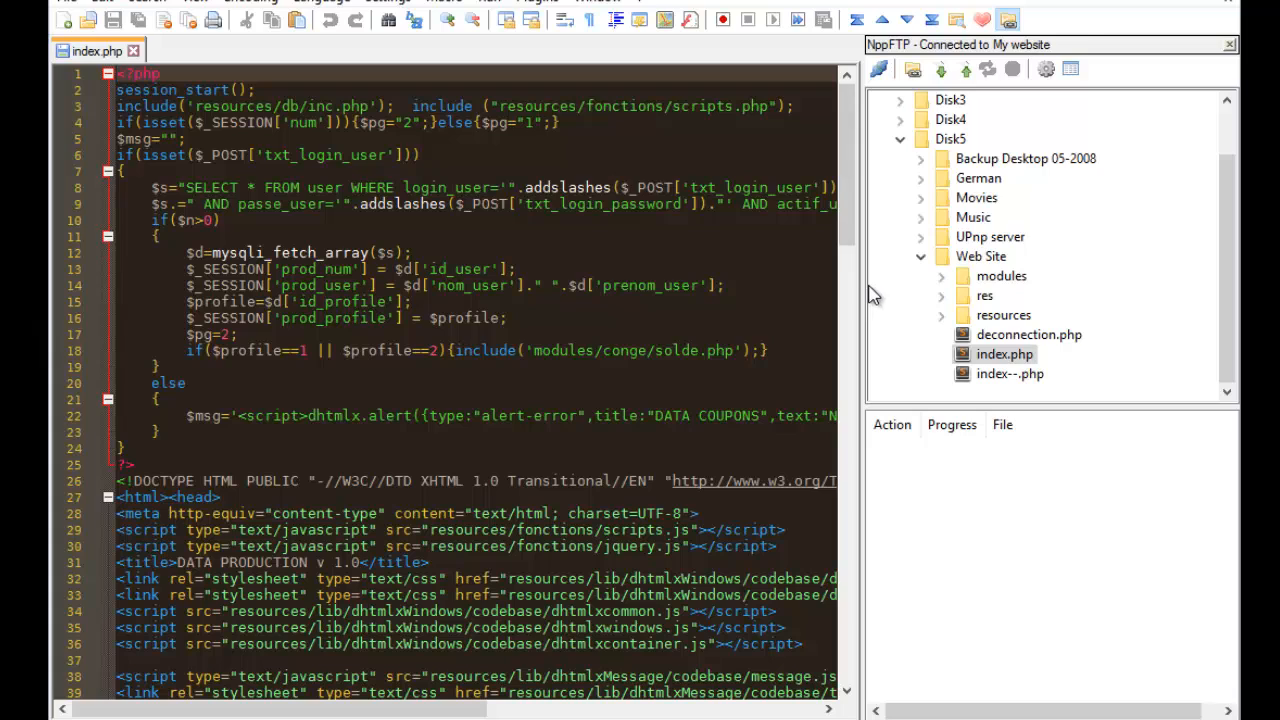
click(1072, 69)
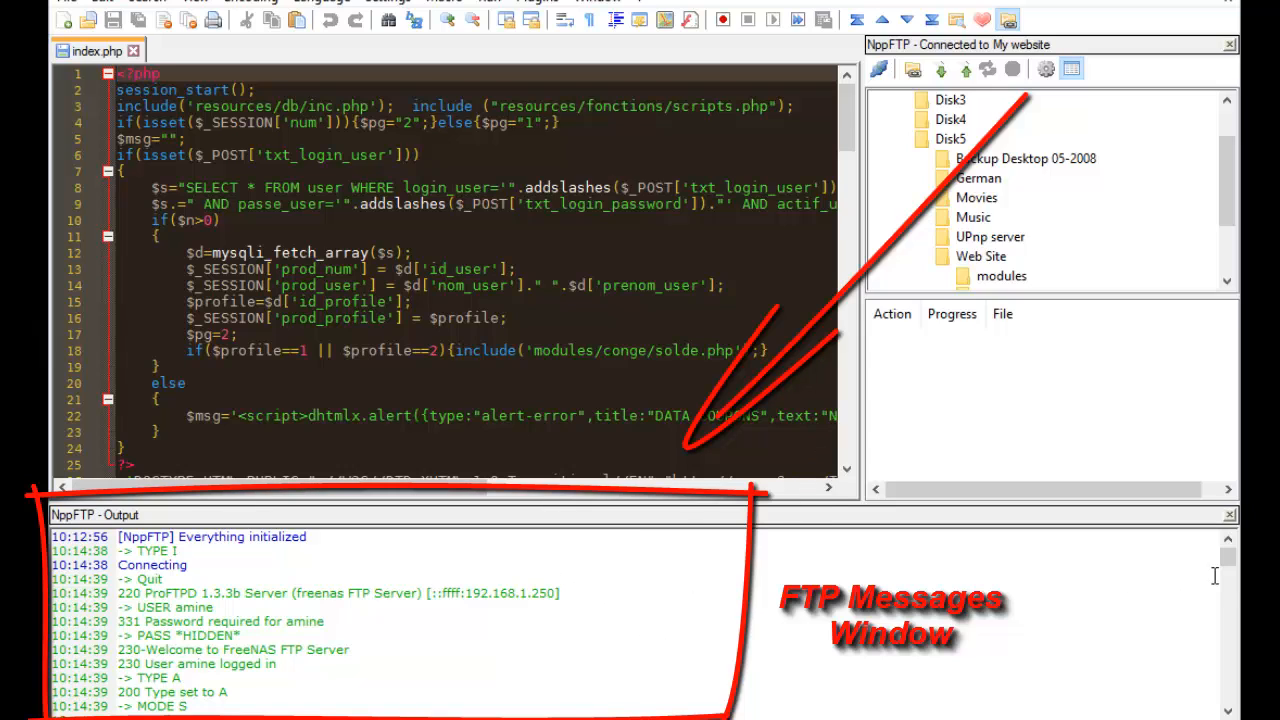
drag(1230, 570, 1228, 718)
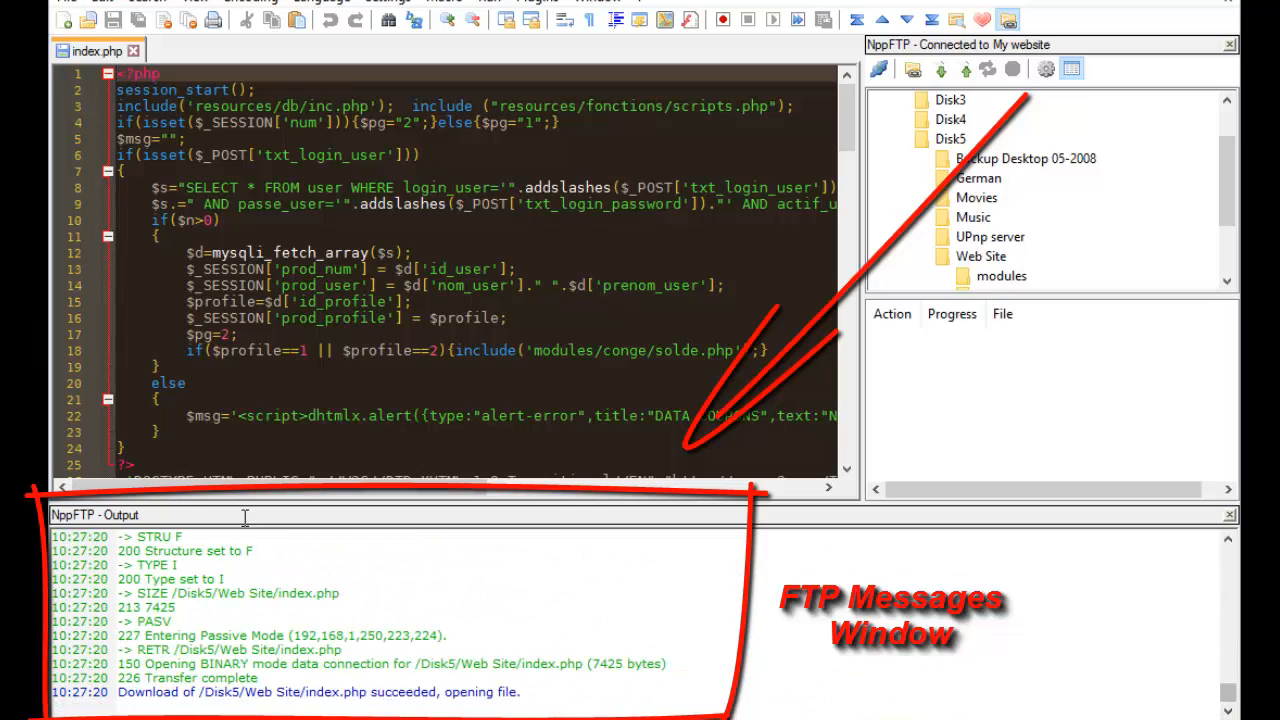